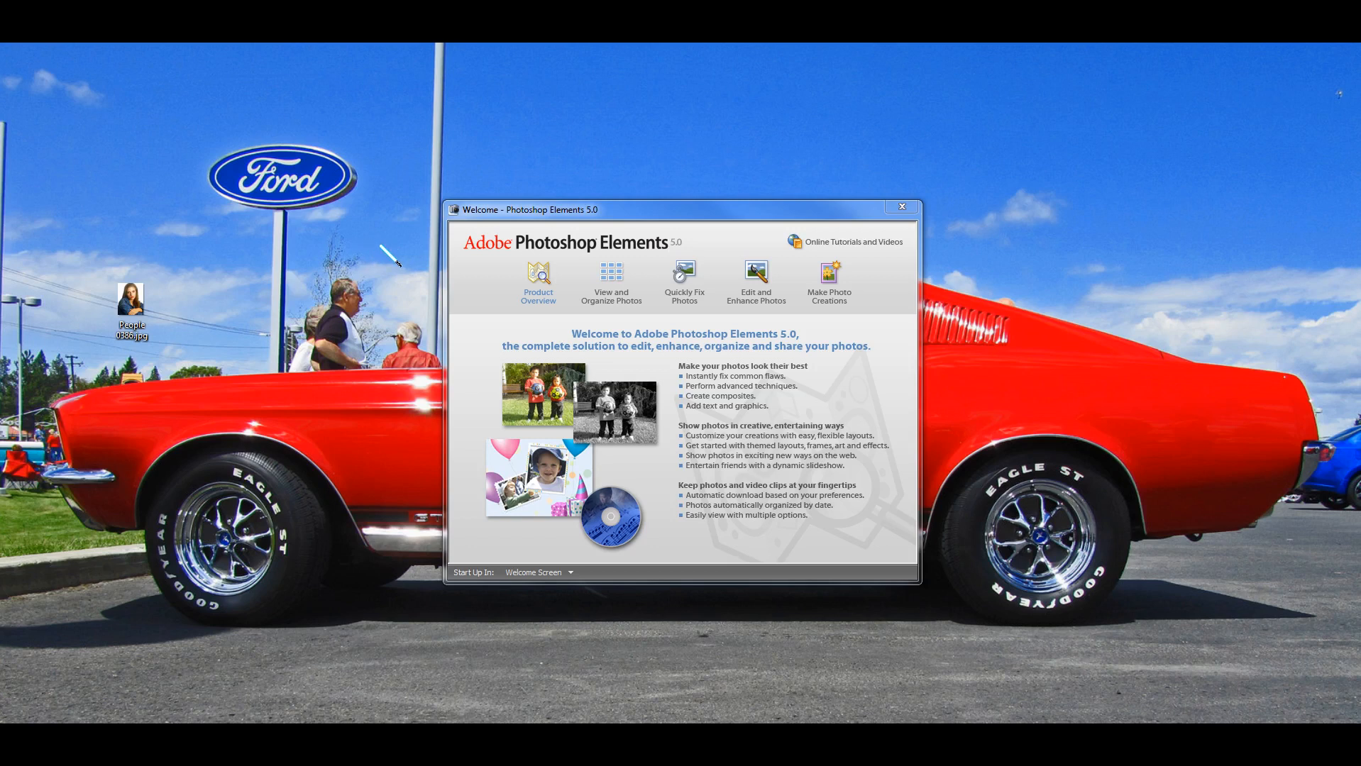
Step: Start Quickly Fix Photos from the welcome screen and maximize the editor window
mouse_move(692, 287)
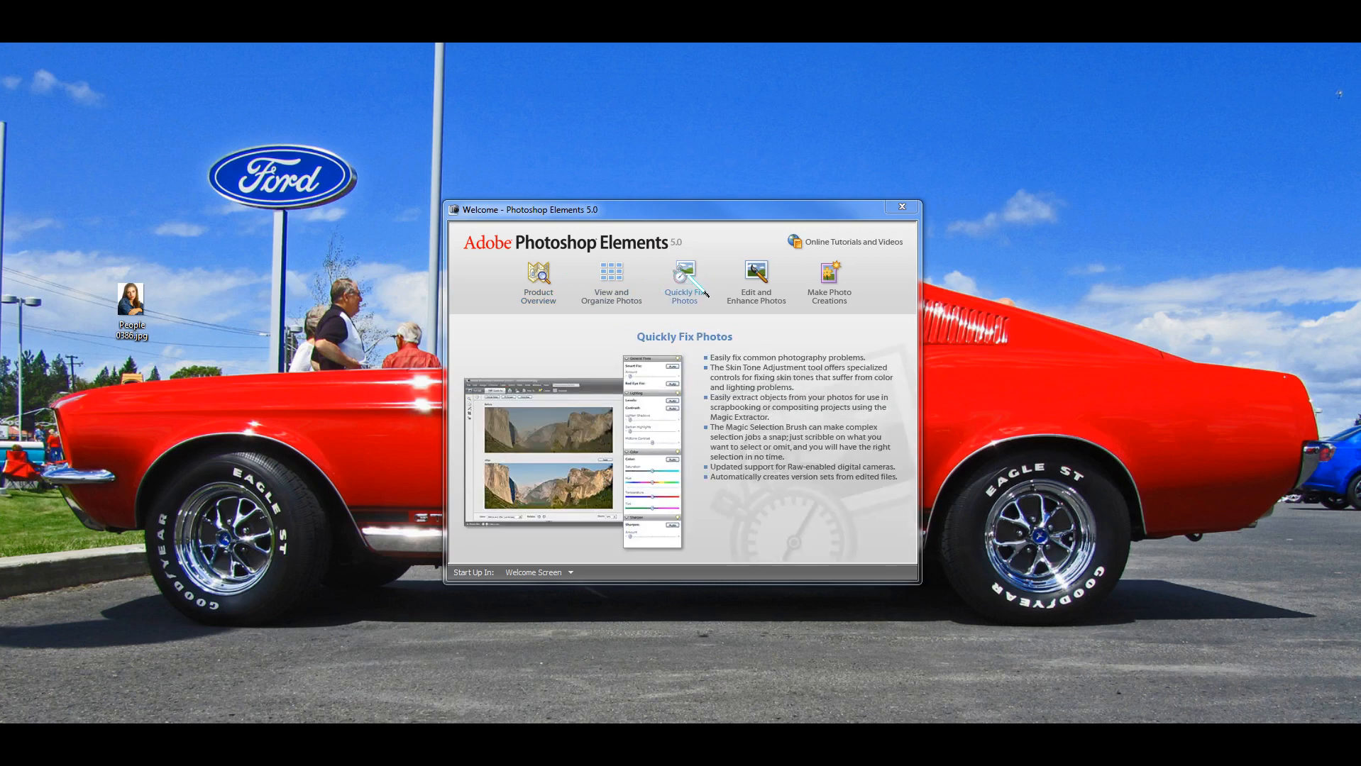
left_click(687, 278)
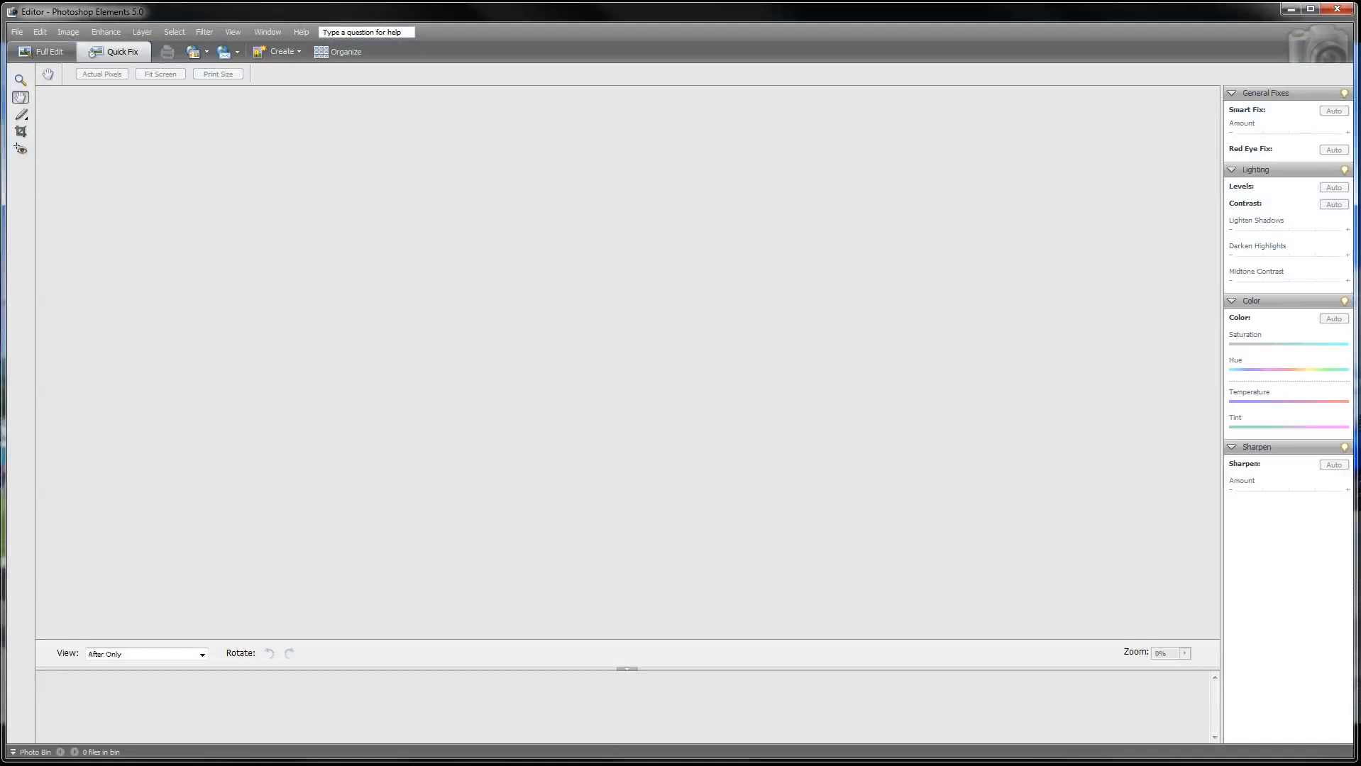
left_click(1311, 8)
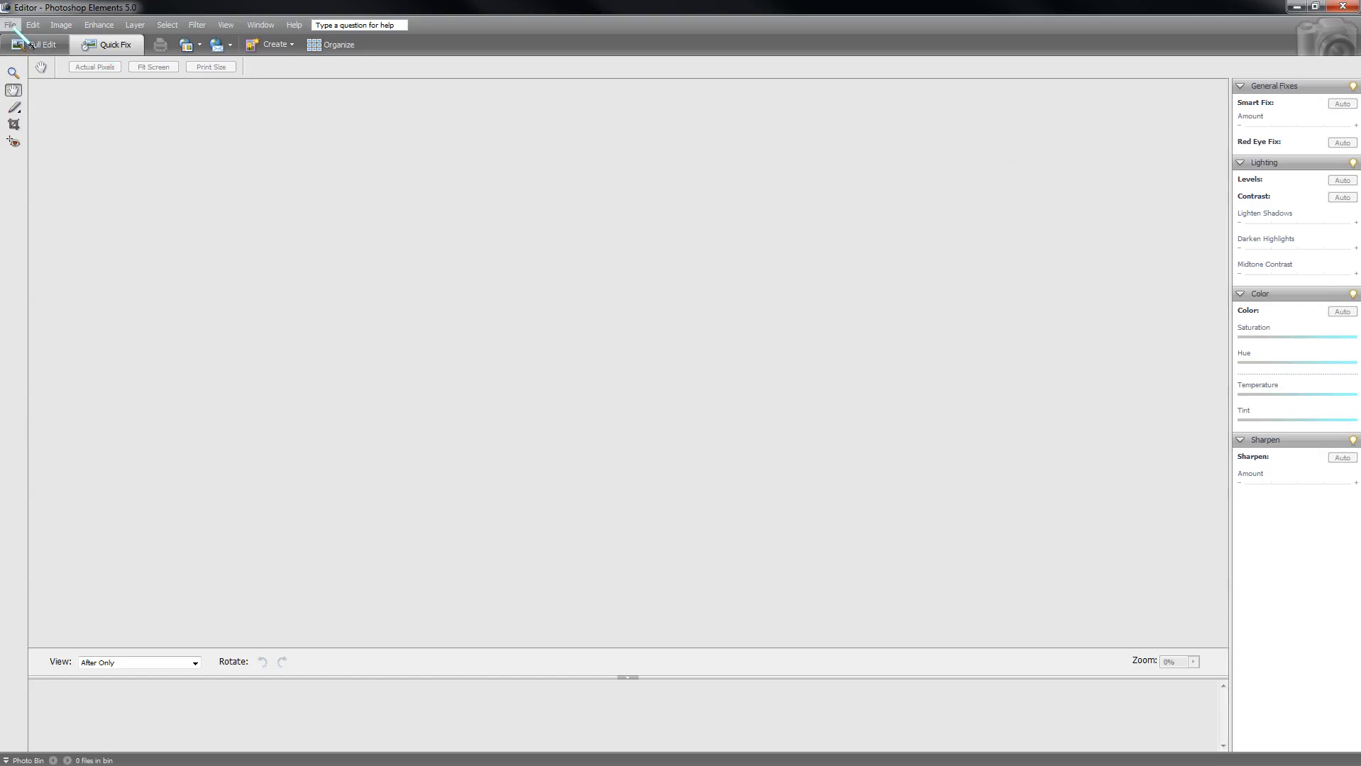
Step: Open the photo People 0386.jpg from the Desktop
left_click(10, 25)
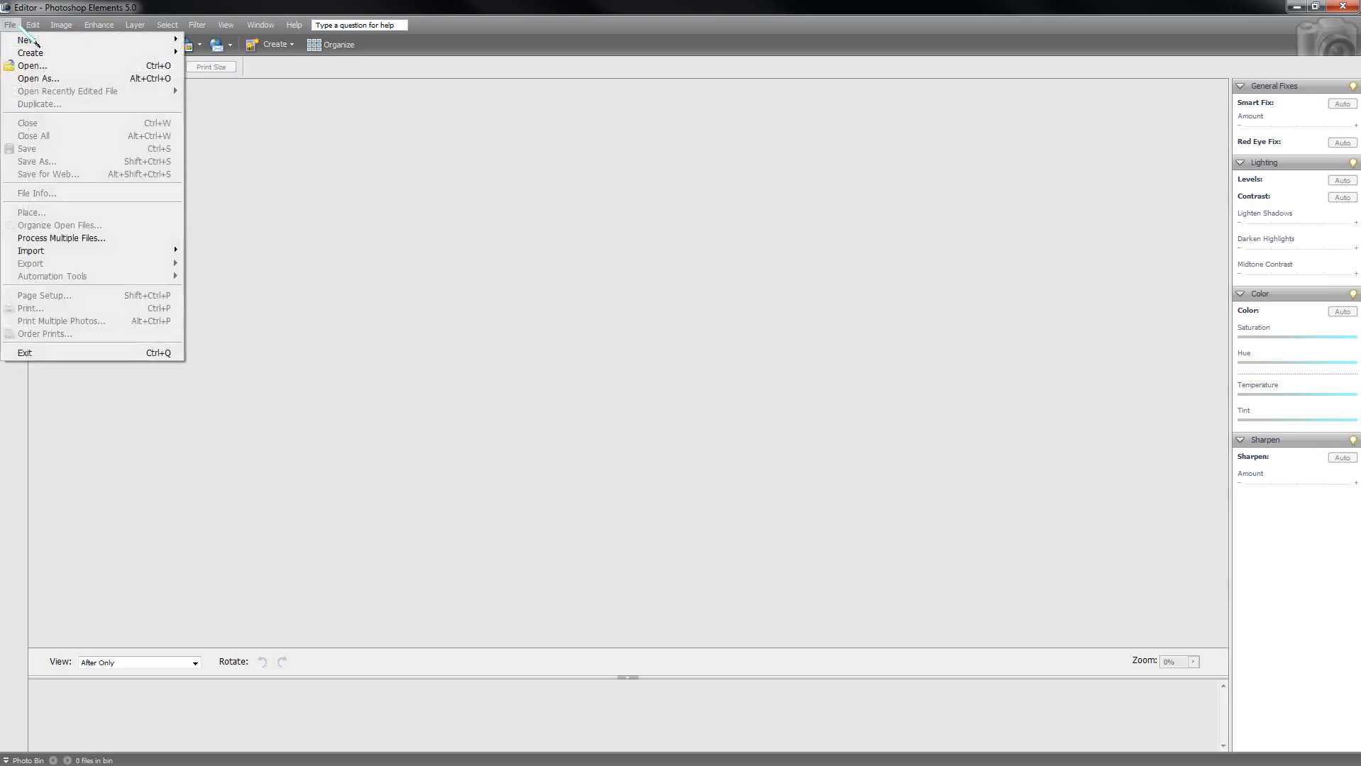
left_click(47, 68)
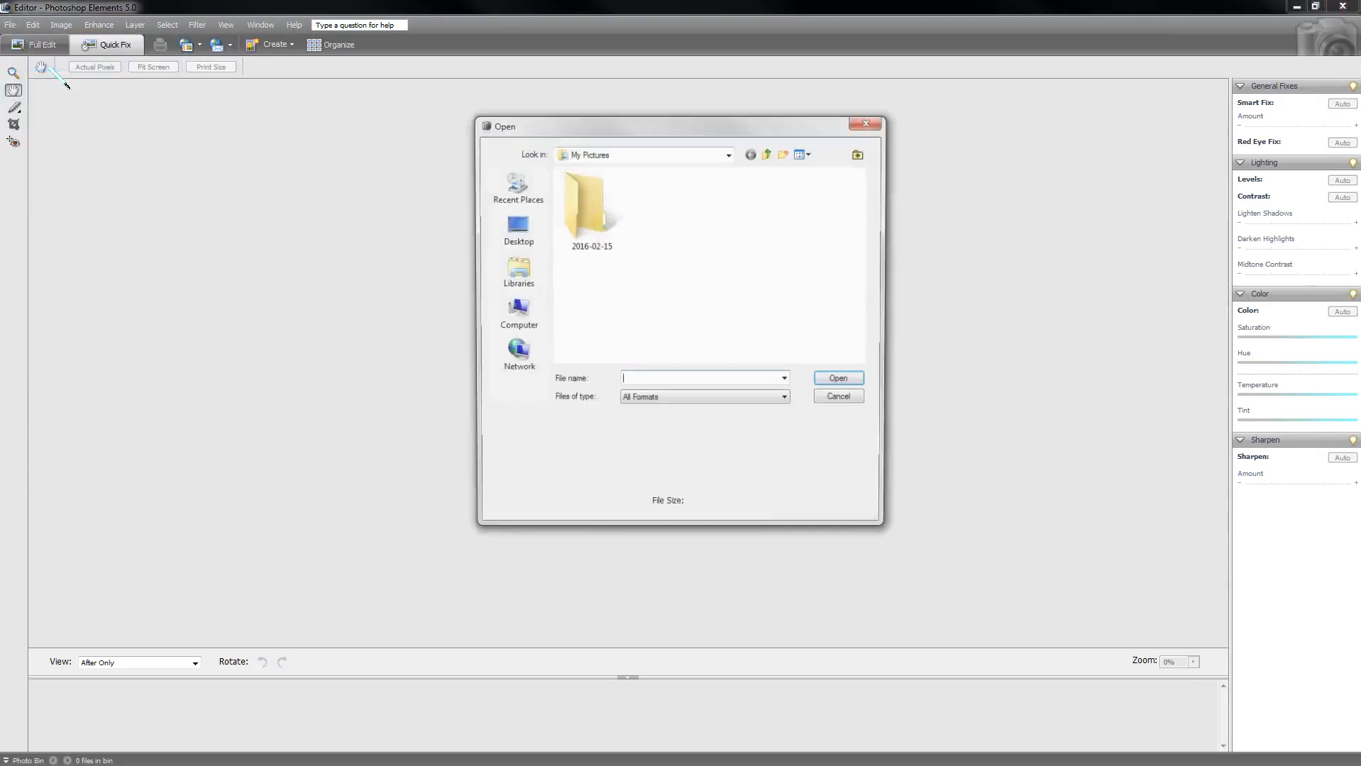
left_click(516, 231)
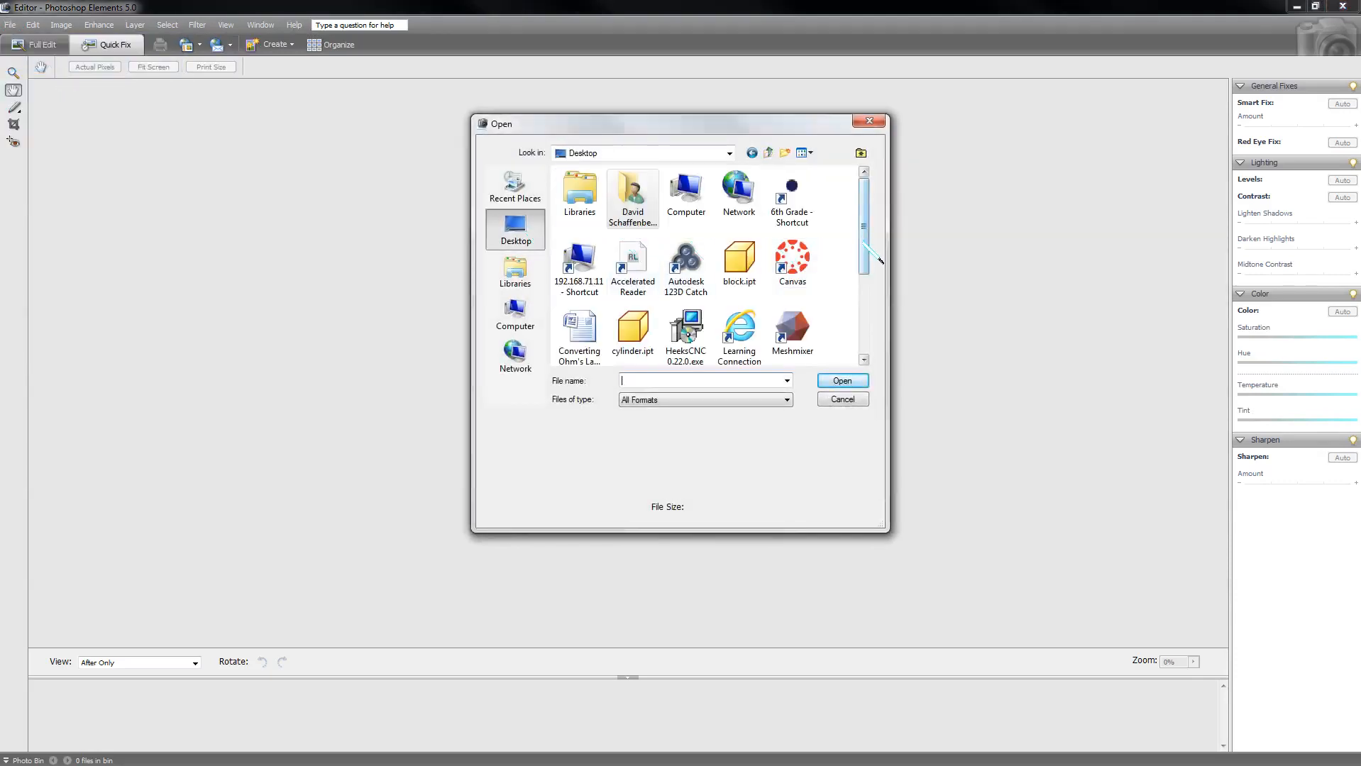
scroll(864, 241, "down", 1)
scroll(882, 255, "down", 1)
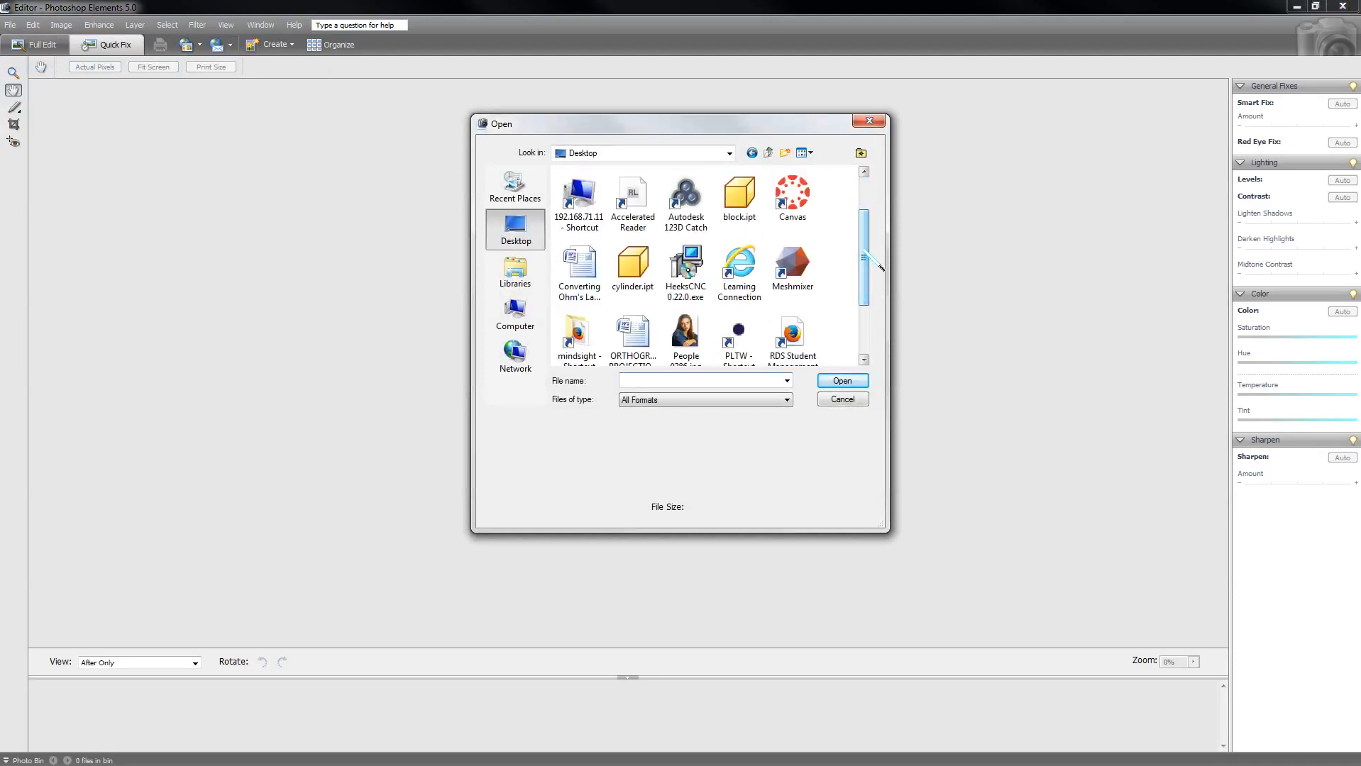
left_click(706, 337)
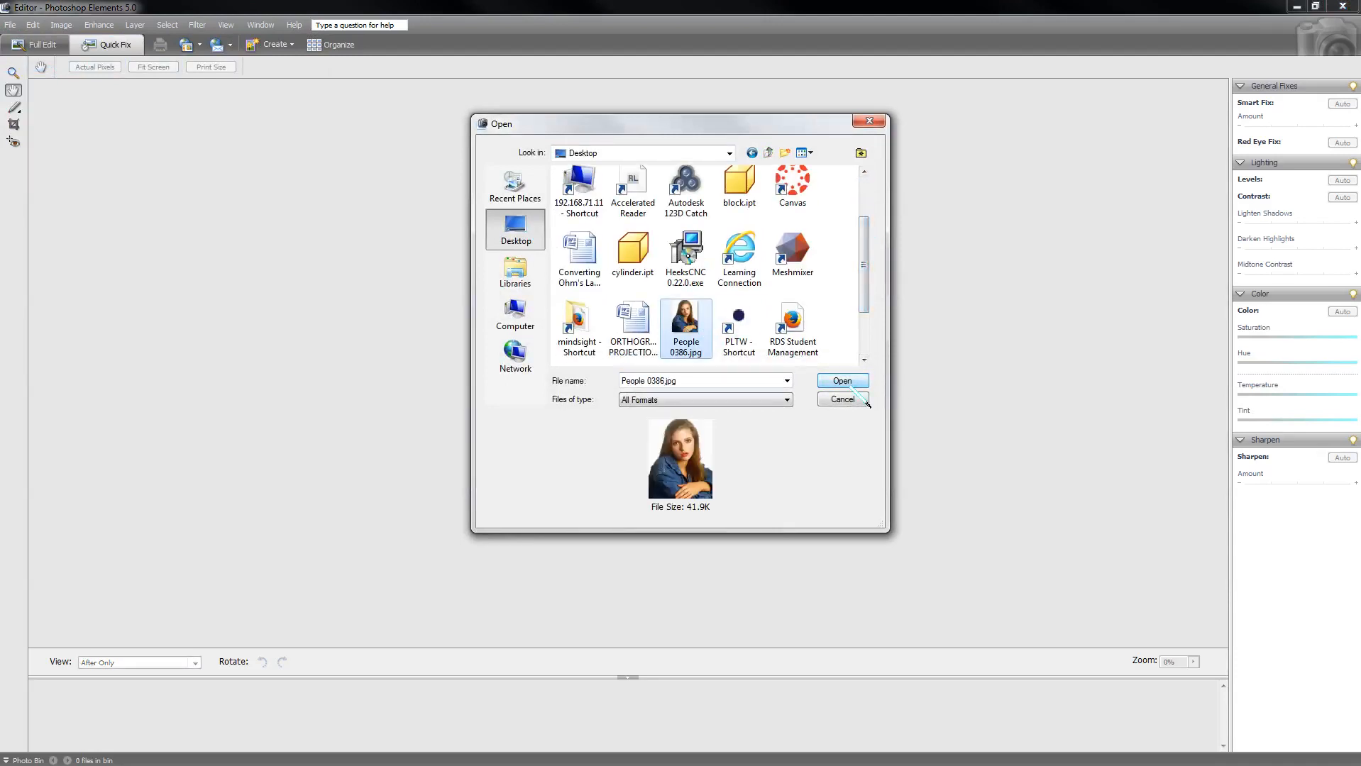
left_click(843, 381)
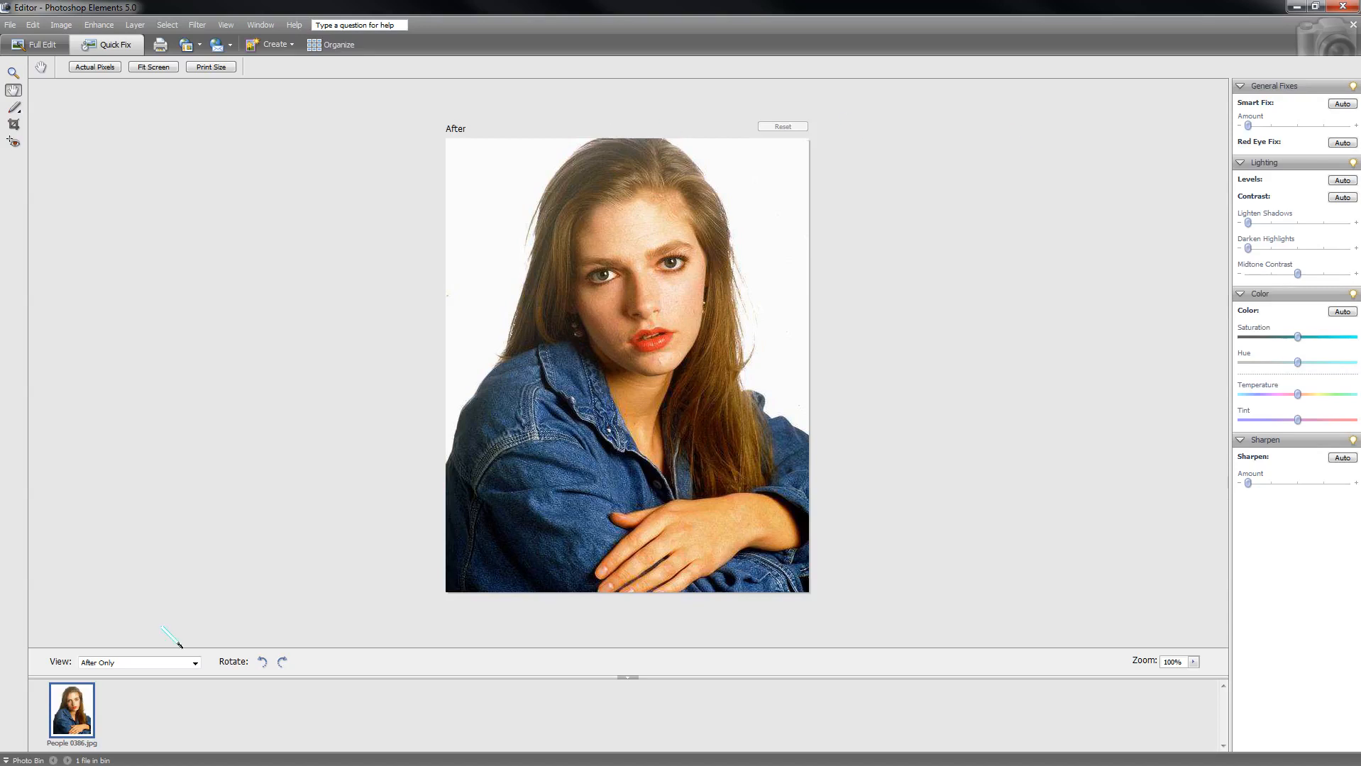
Step: Set the photo view to Before and After (Portrait)
left_click(195, 662)
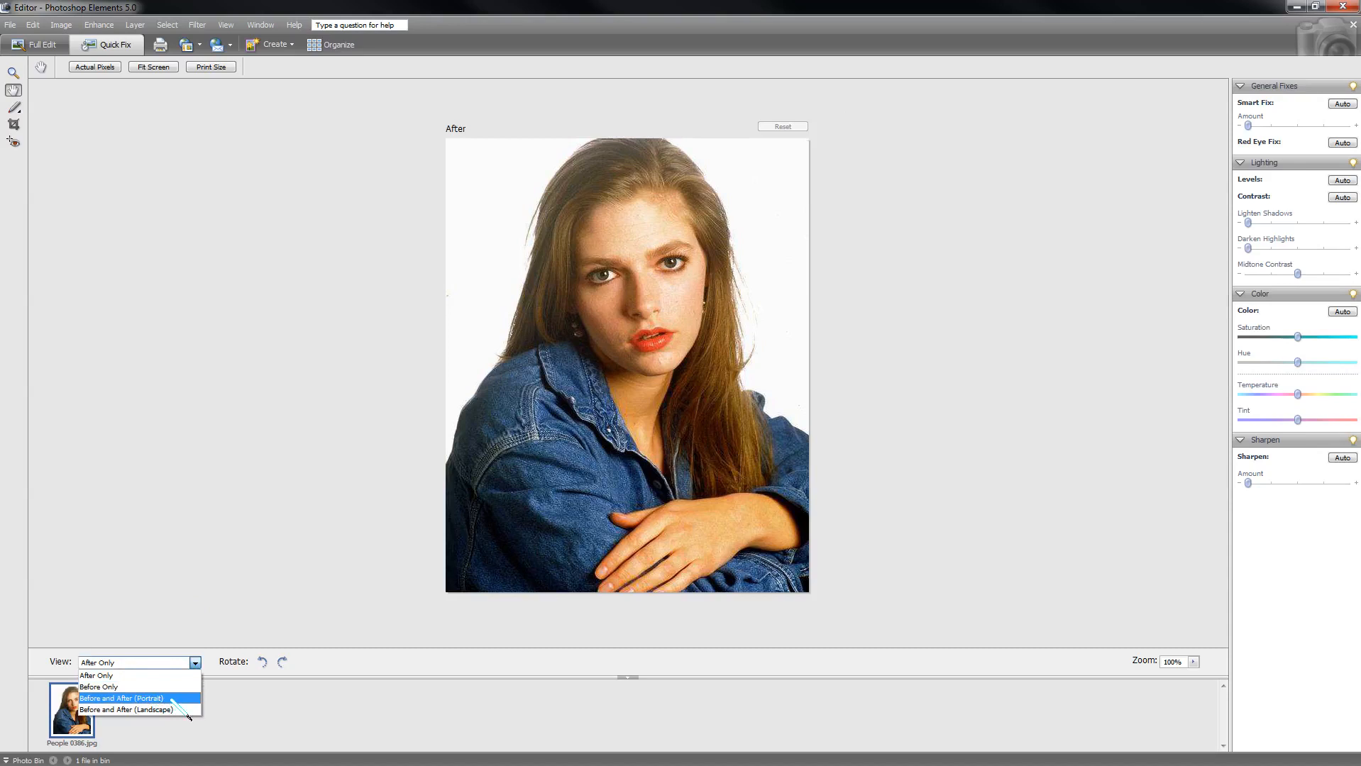
left_click(172, 700)
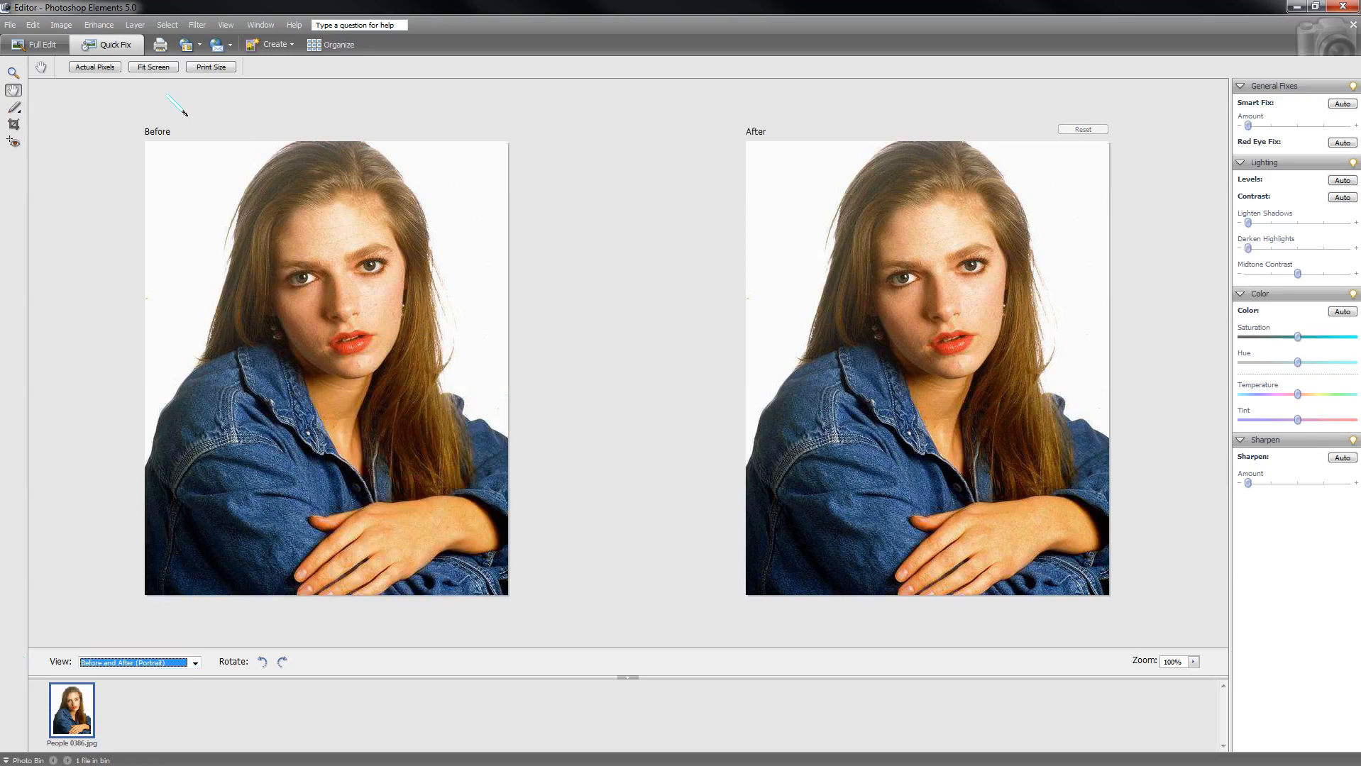
left_click(154, 133)
left_click(763, 130)
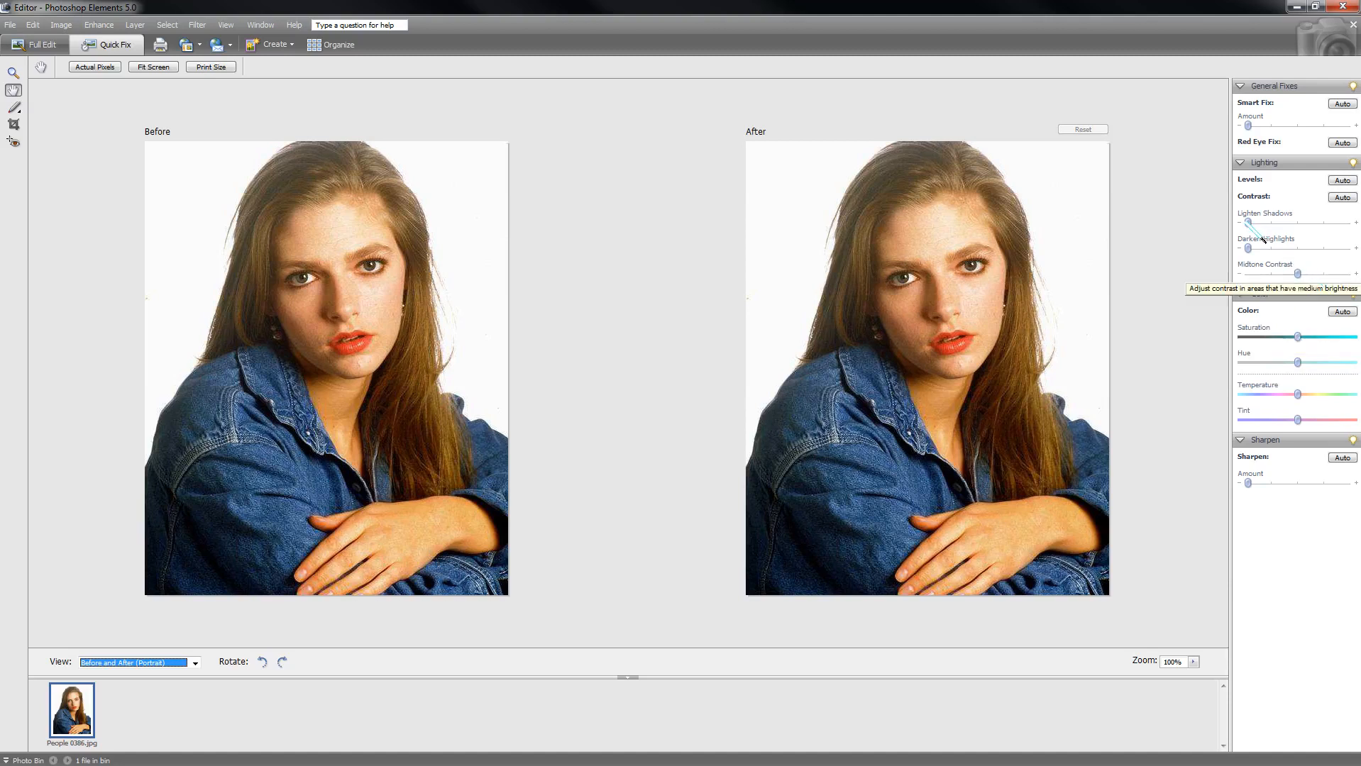
Step: Try the lighting adjustments on the photo, leaving the midtone contrast slightly raised
left_click_drag(1249, 223, 1331, 292)
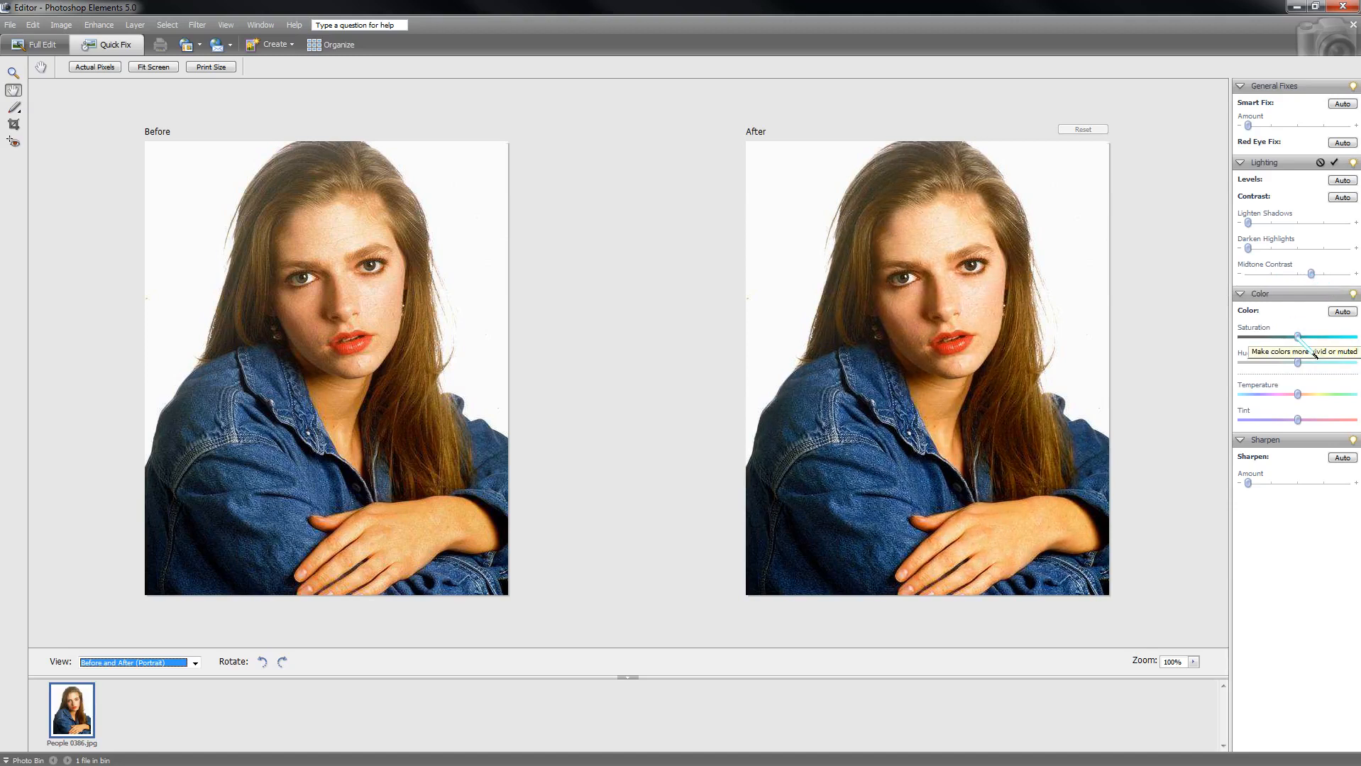
Step: Try the photo's saturation at its minimum and maximum, and discard the color change
left_click_drag(1315, 356, 1257, 365)
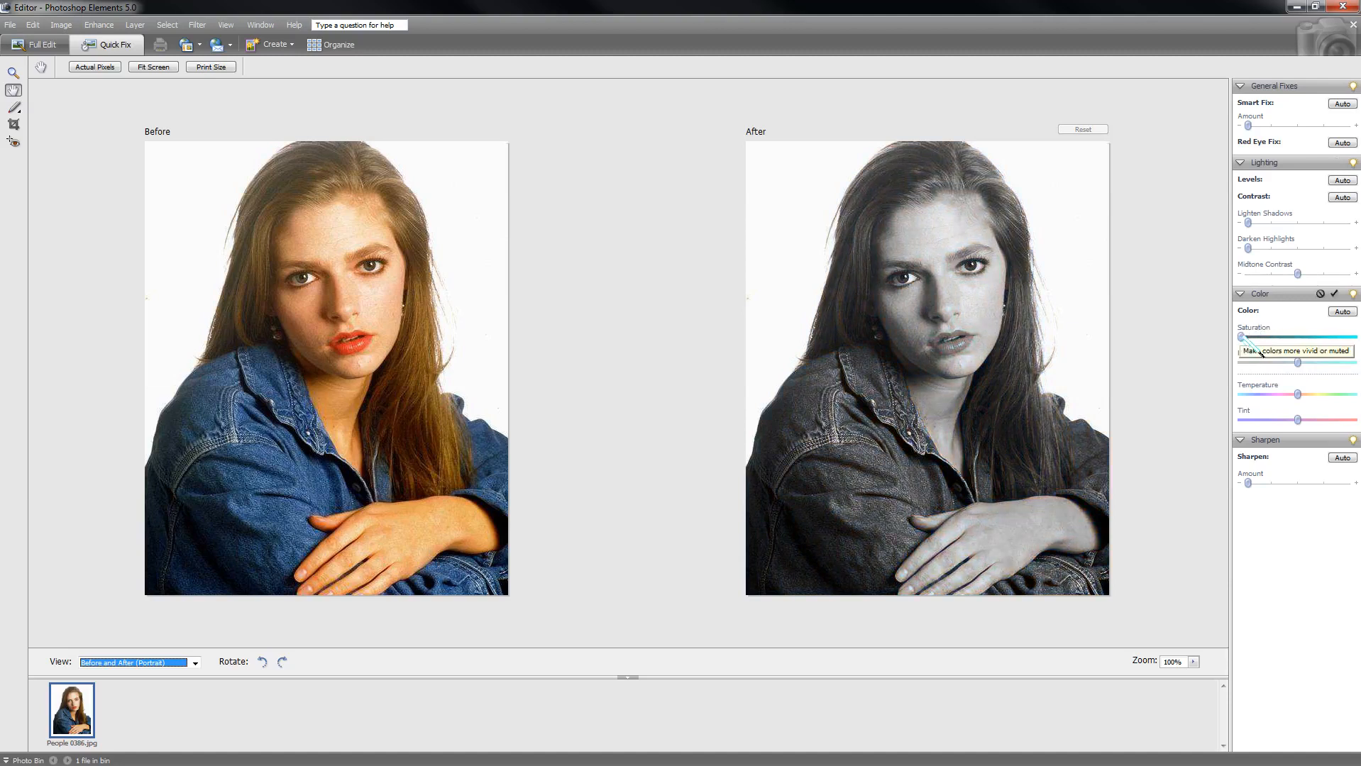
left_click_drag(1260, 355, 1355, 365)
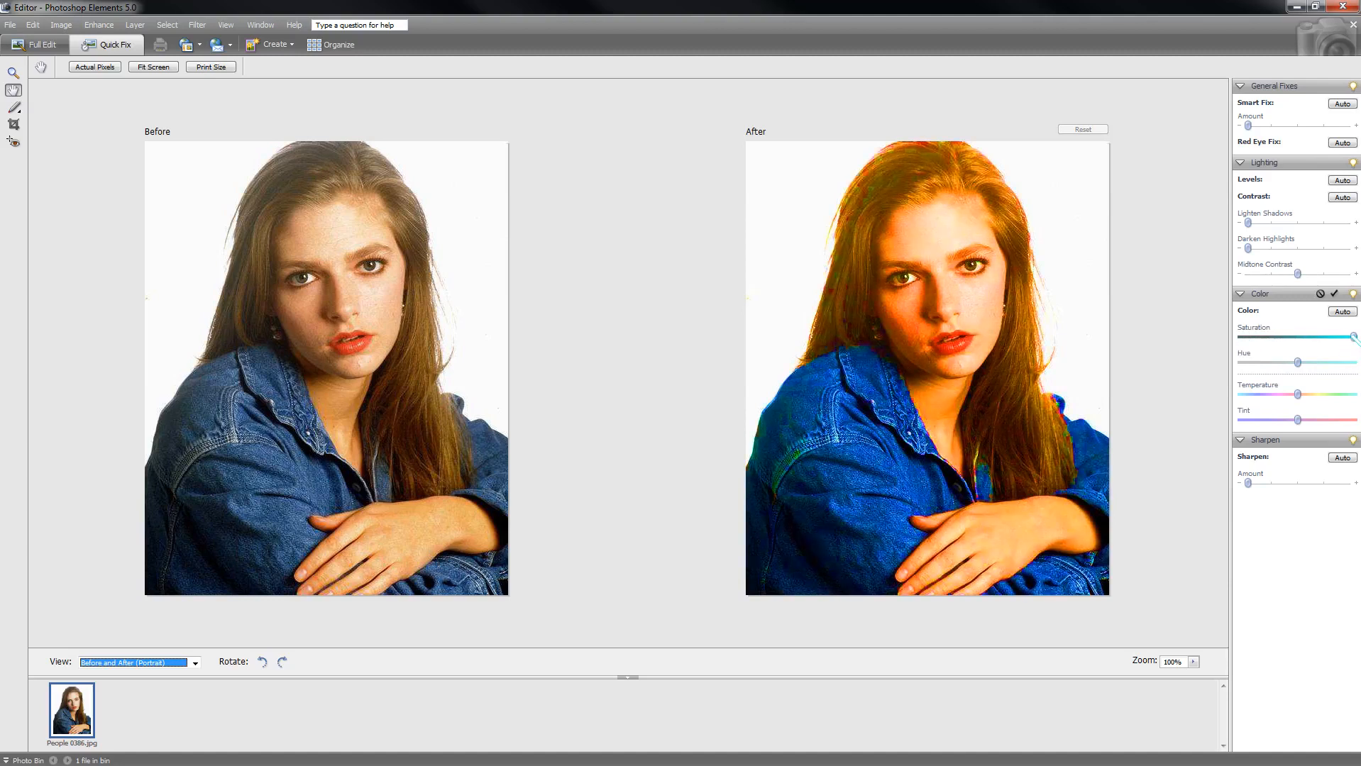
left_click_drag(1353, 338, 1294, 336)
left_click(1320, 294)
Step: Shift the photo's color temperature slightly cooler and its tint slightly toward the lower end
mouse_move(1297, 394)
left_mouse_down()
mouse_move(1319, 394)
mouse_move(1300, 416)
mouse_move(1312, 416)
mouse_move(1292, 394)
left_mouse_up()
mouse_move(1315, 438)
left_mouse_down()
mouse_move(1284, 438)
mouse_move(1359, 441)
mouse_move(1291, 443)
mouse_move(1308, 443)
left_mouse_up()
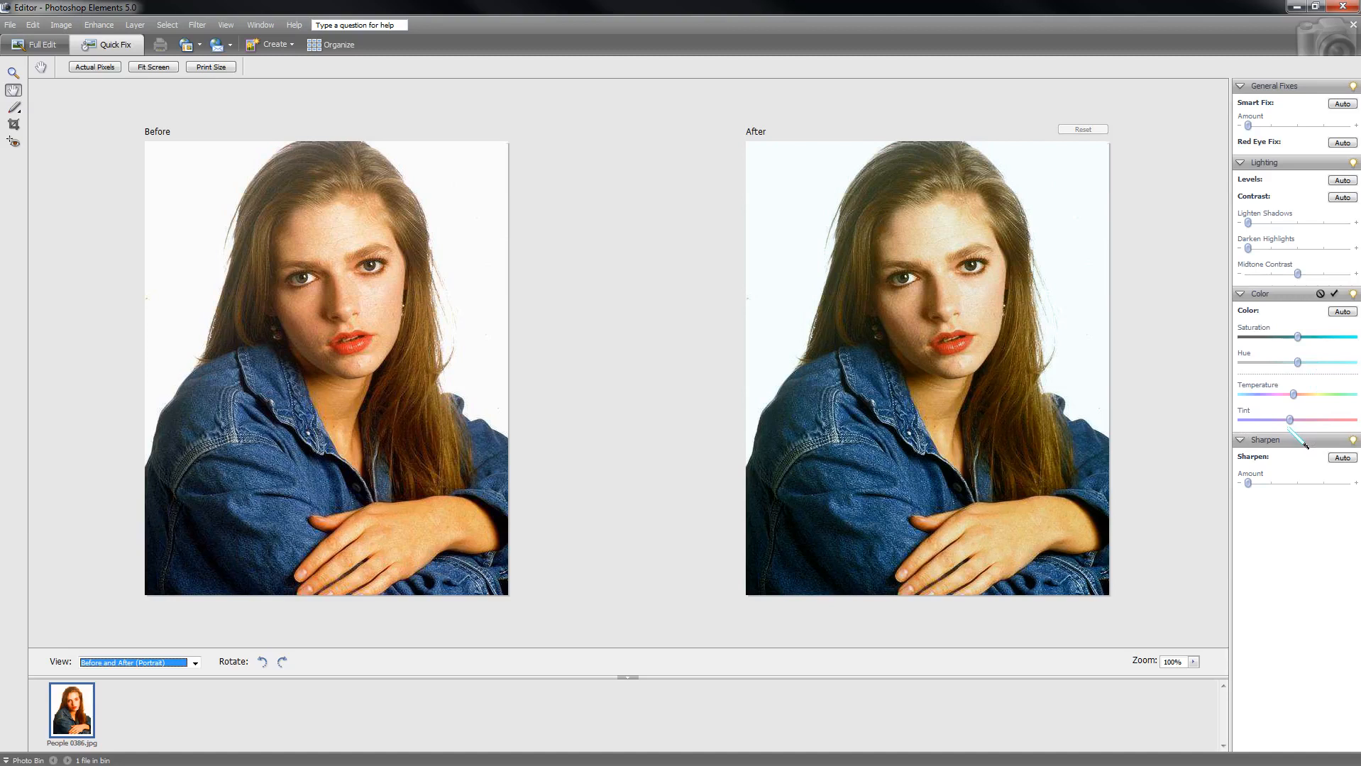
Step: Try a near-maximum sharpening amount on the photo, return it to the minimum and commit
left_click_drag(1248, 484, 1355, 496)
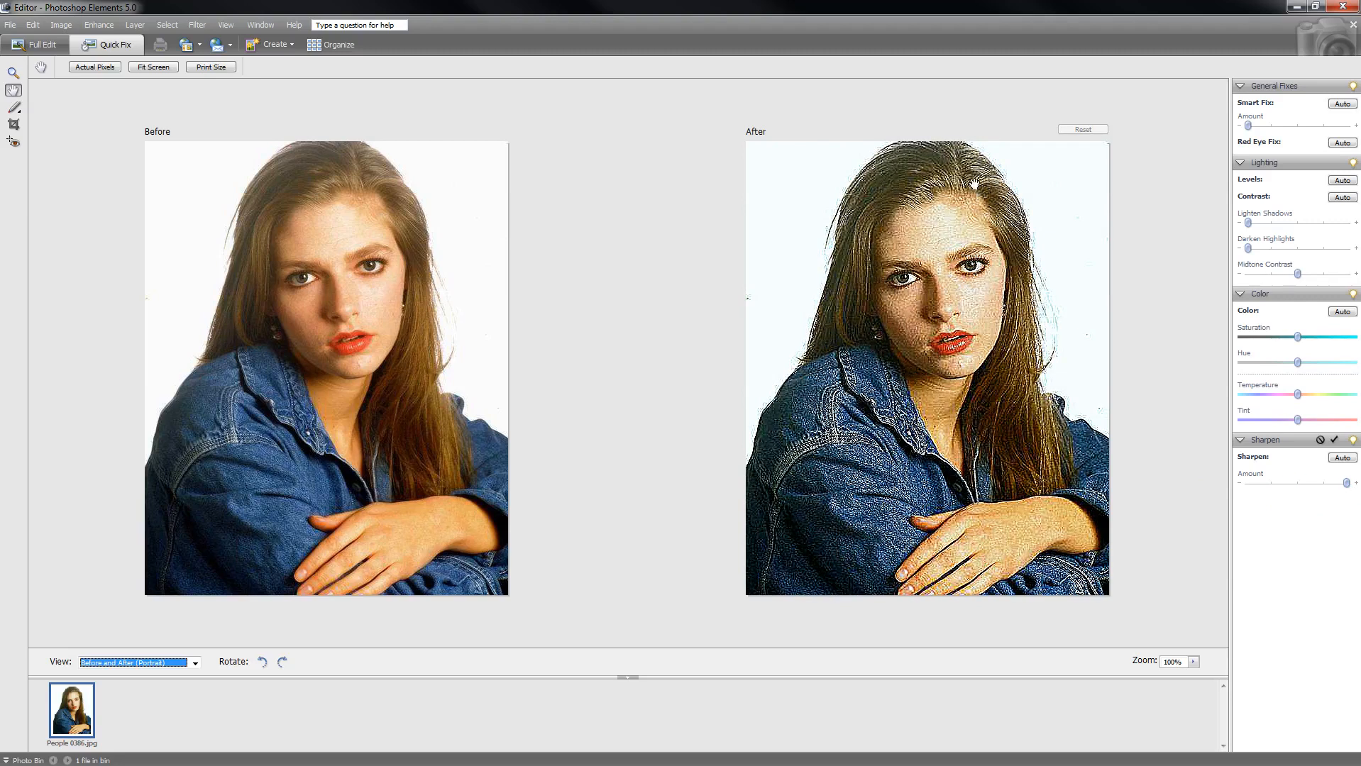
left_click_drag(1346, 483, 1248, 484)
left_click(1334, 440)
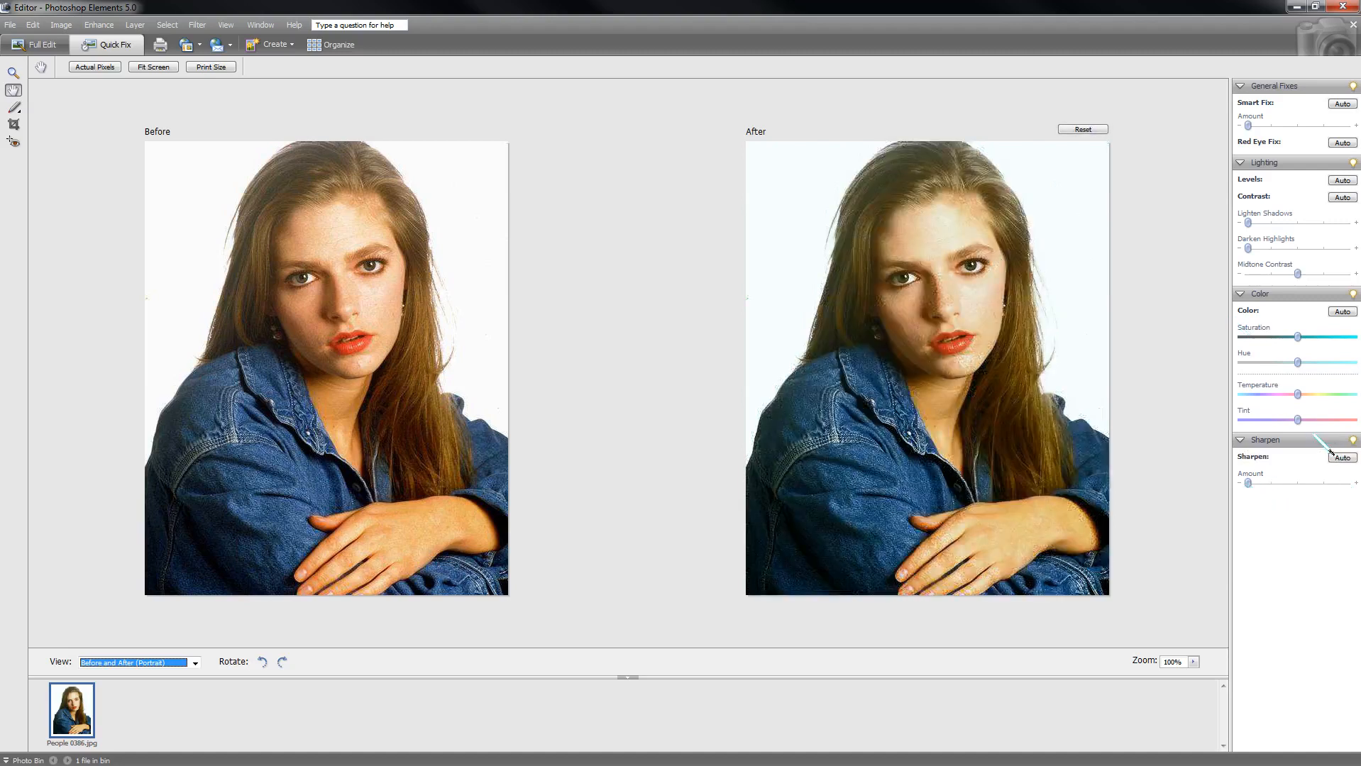
Step: Lower the photo's hue slightly and apply the automatic color correction
left_click_drag(1298, 420, 1295, 362)
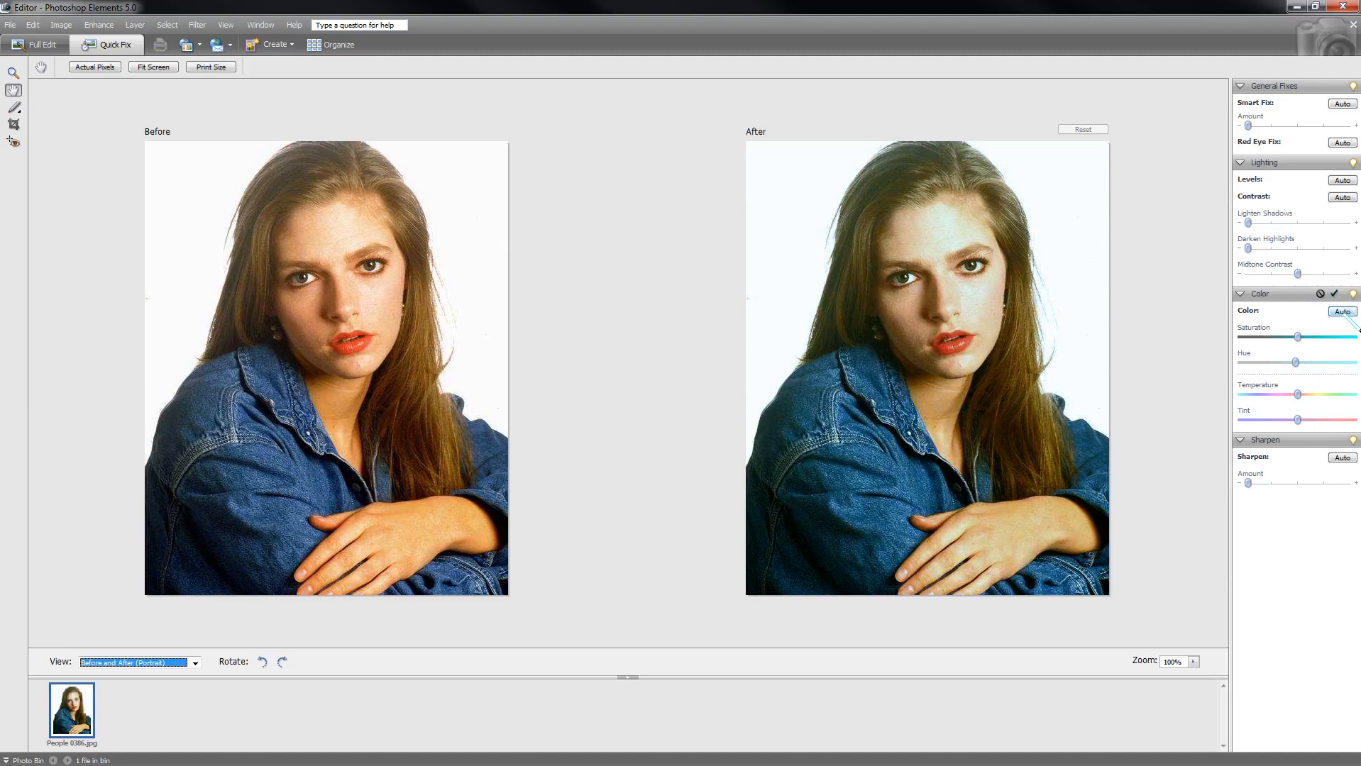
left_click(1342, 312)
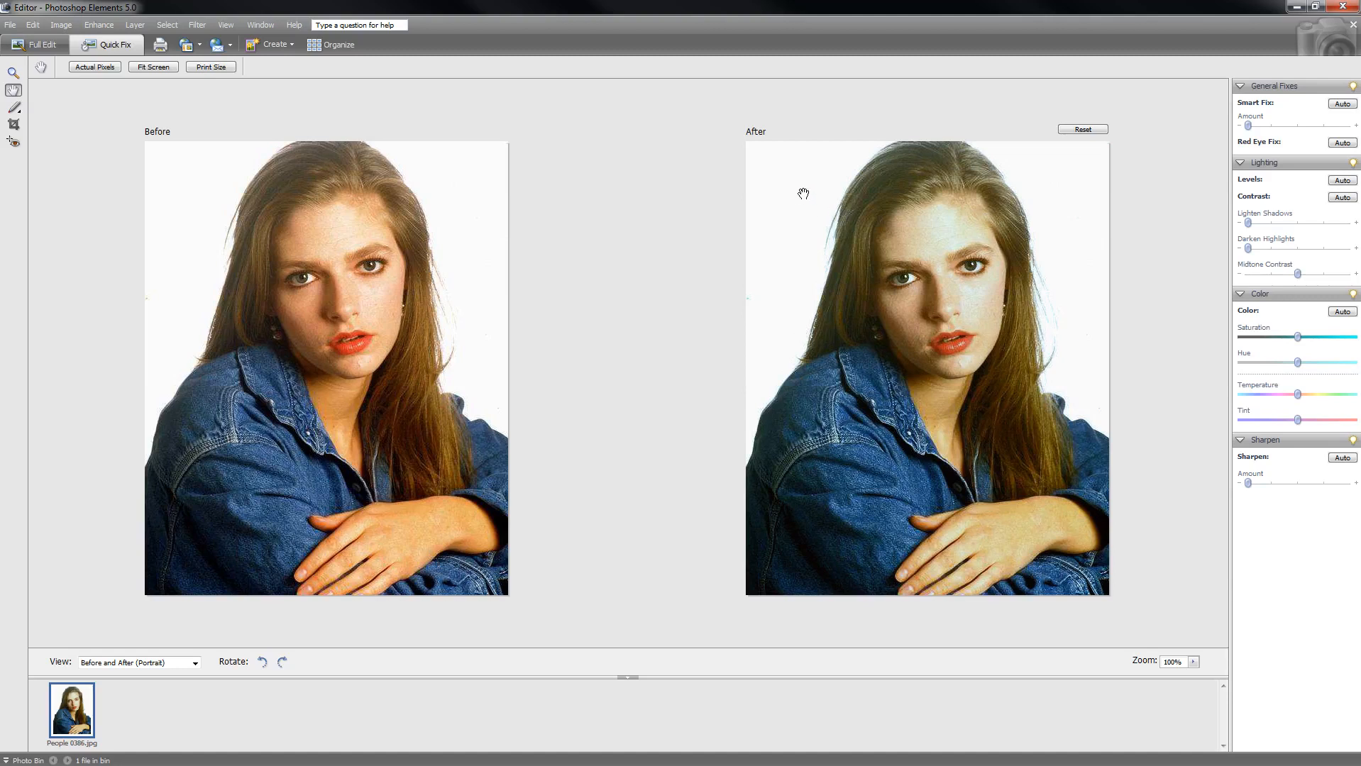
Step: Begin saving the photo under a new name, starting the Organizer, into Period #3 > Digital Photography on the students (S:) drive
left_click(10, 24)
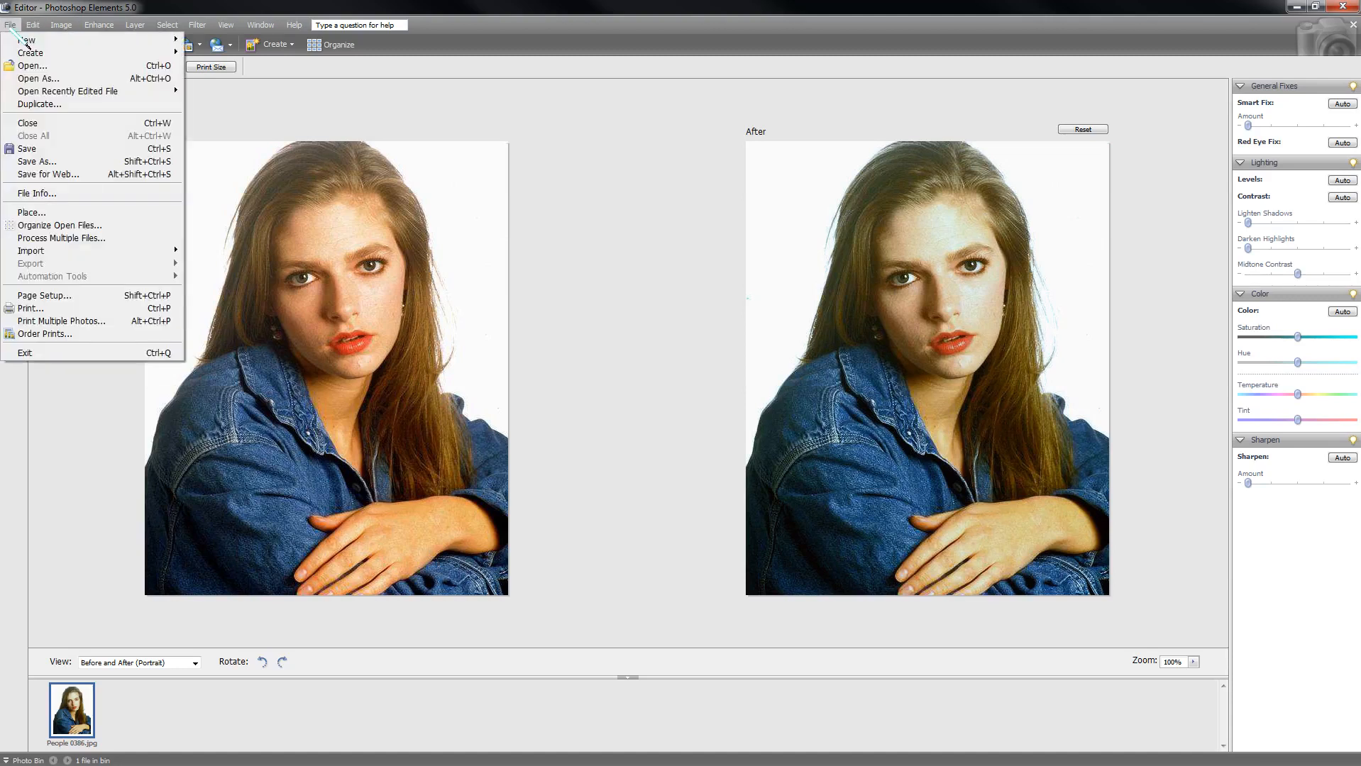
left_click(42, 161)
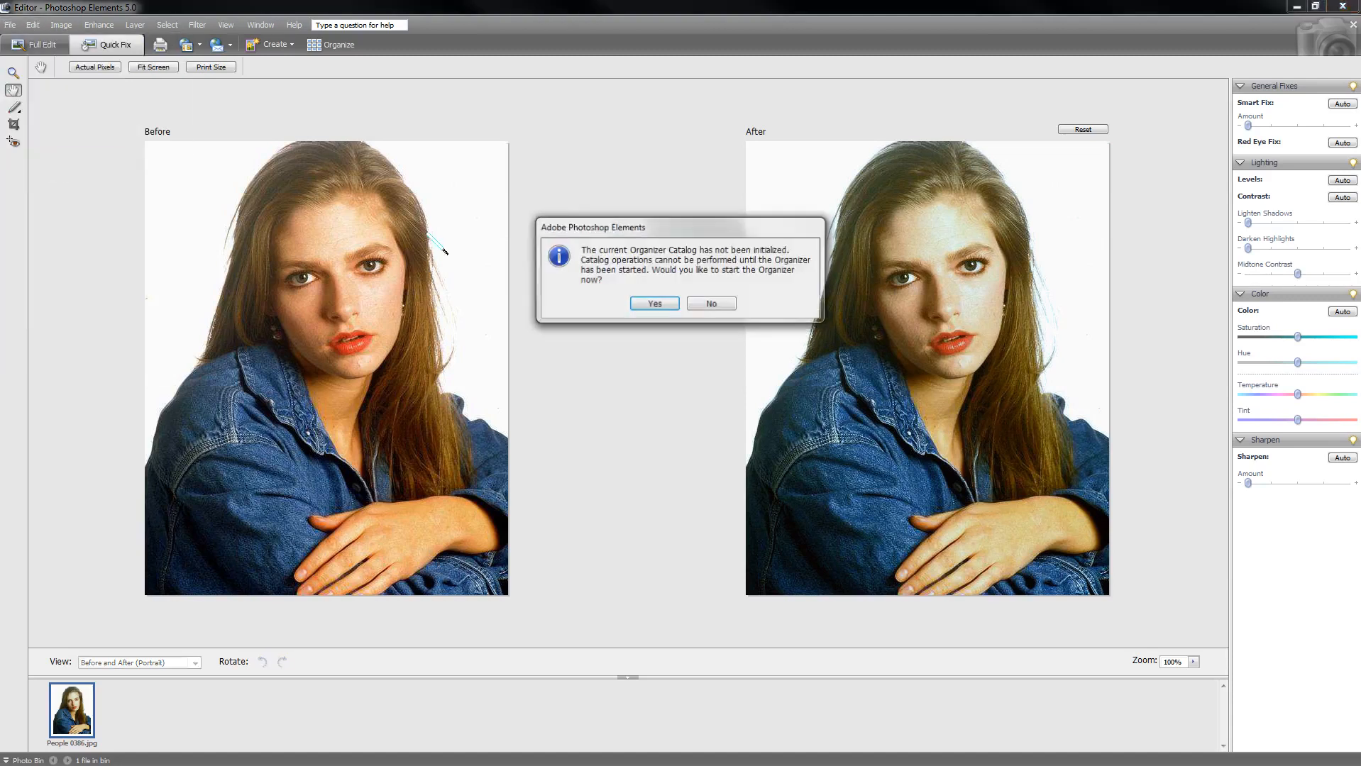
left_click(659, 305)
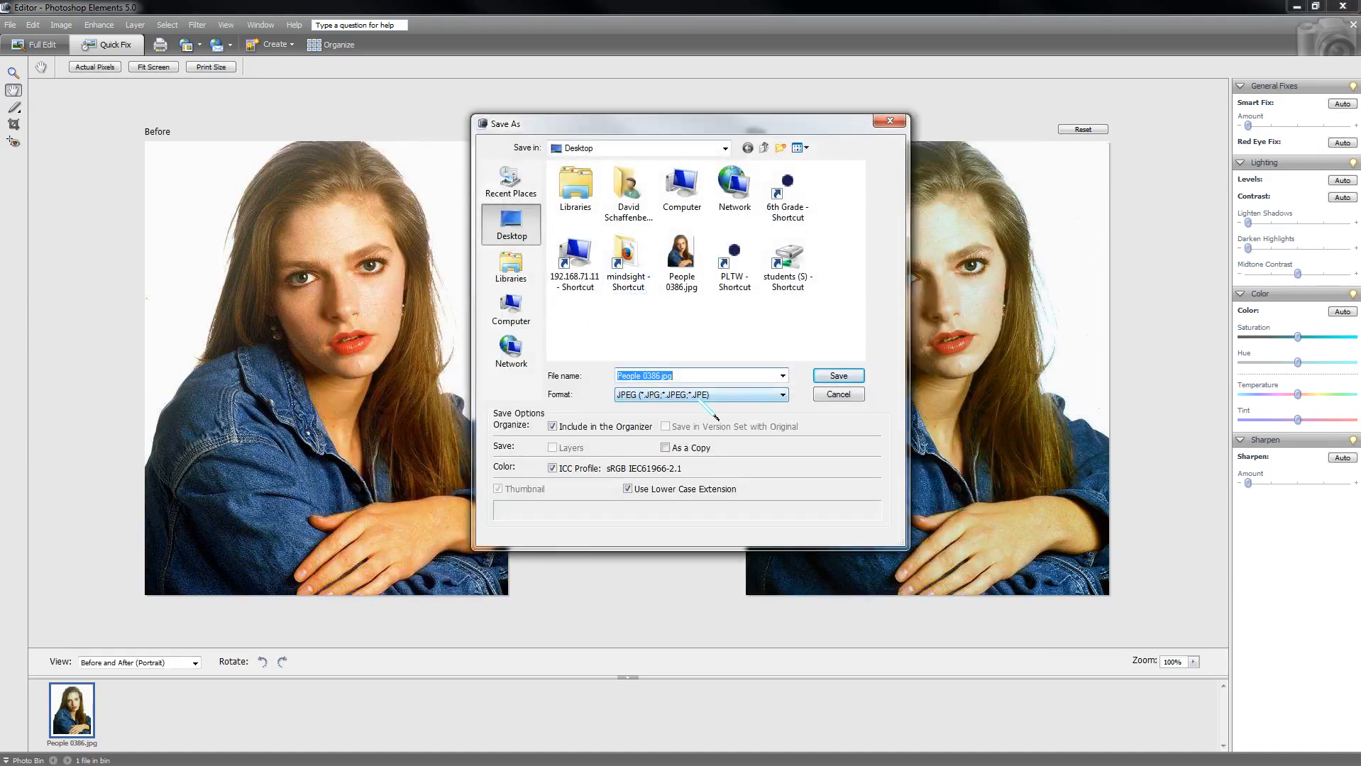
double_click(788, 268)
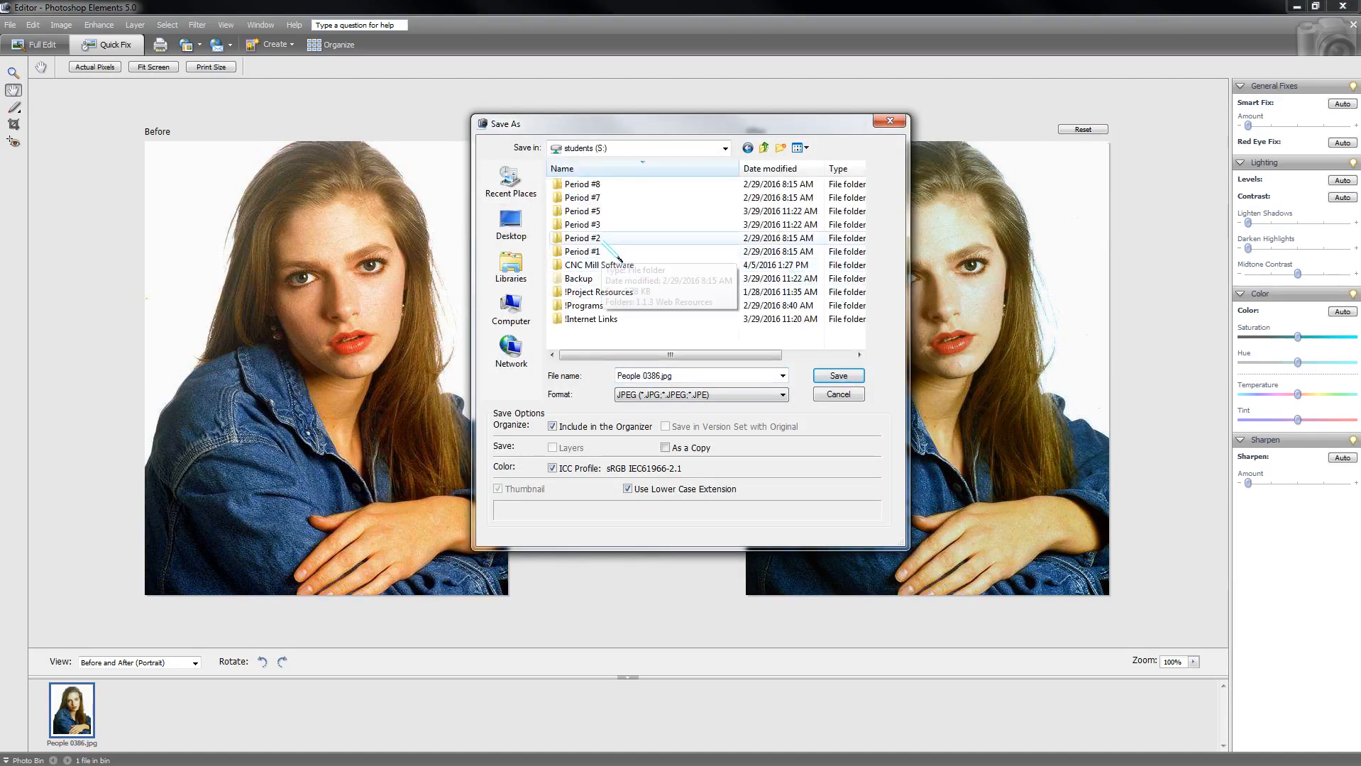
double_click(604, 225)
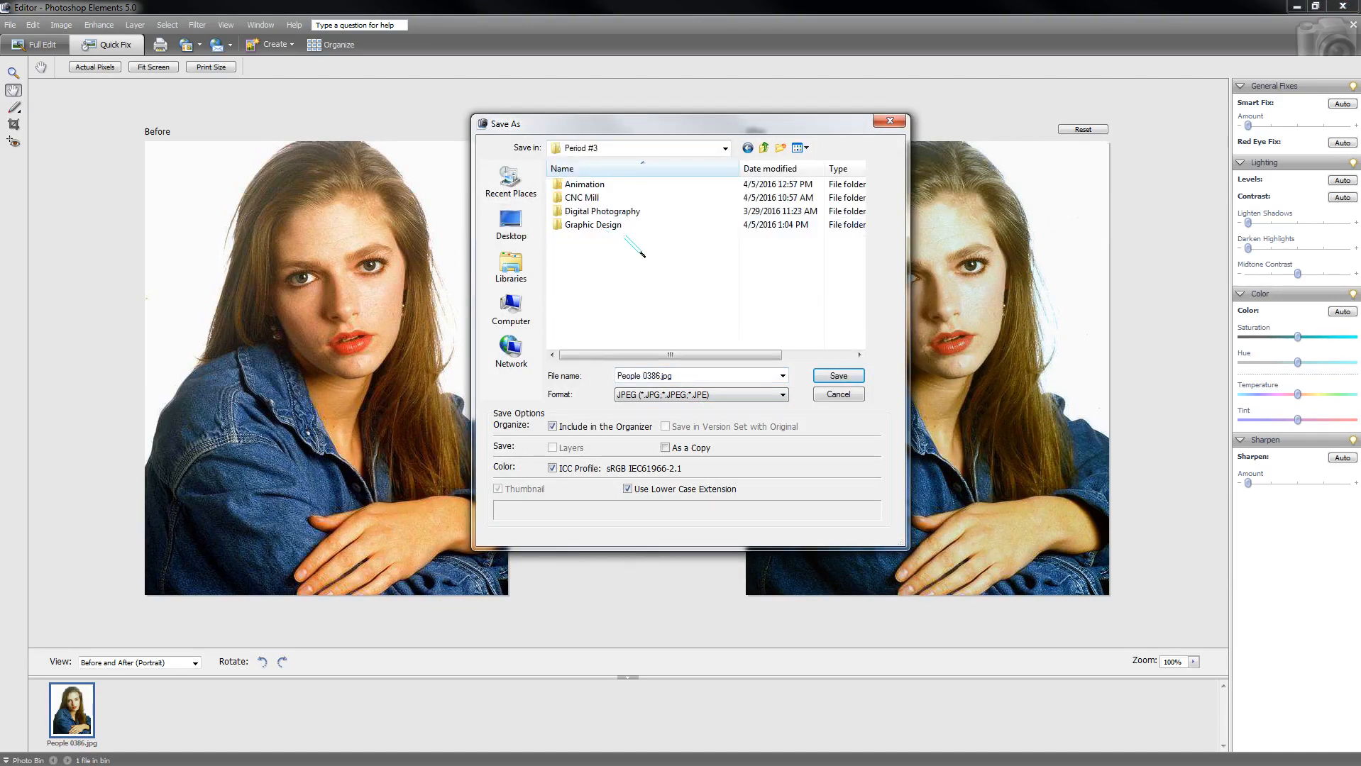
double_click(611, 210)
Step: Name the JPEG copy with the student's last name followed by "3edited"
left_click(678, 379)
type("schaffenberger3edited")
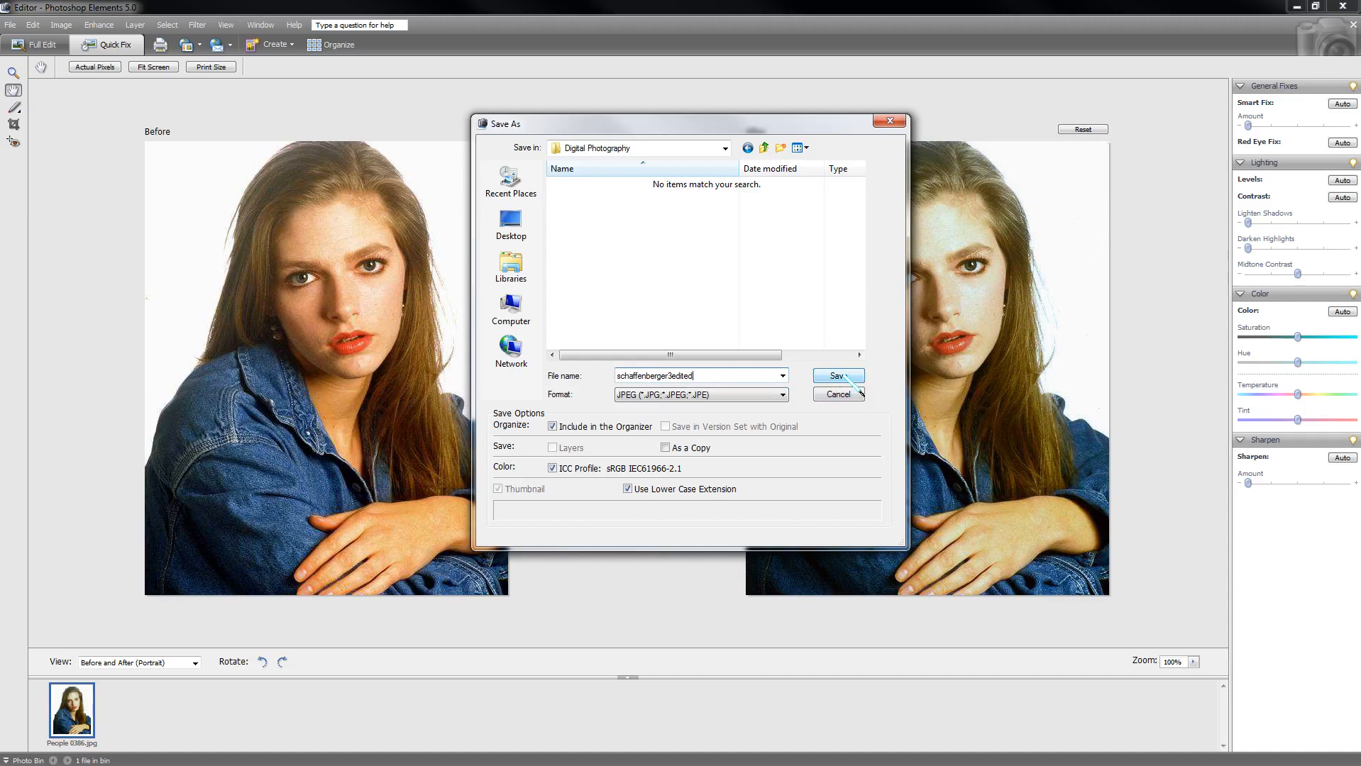
left_click_drag(701, 376, 611, 378)
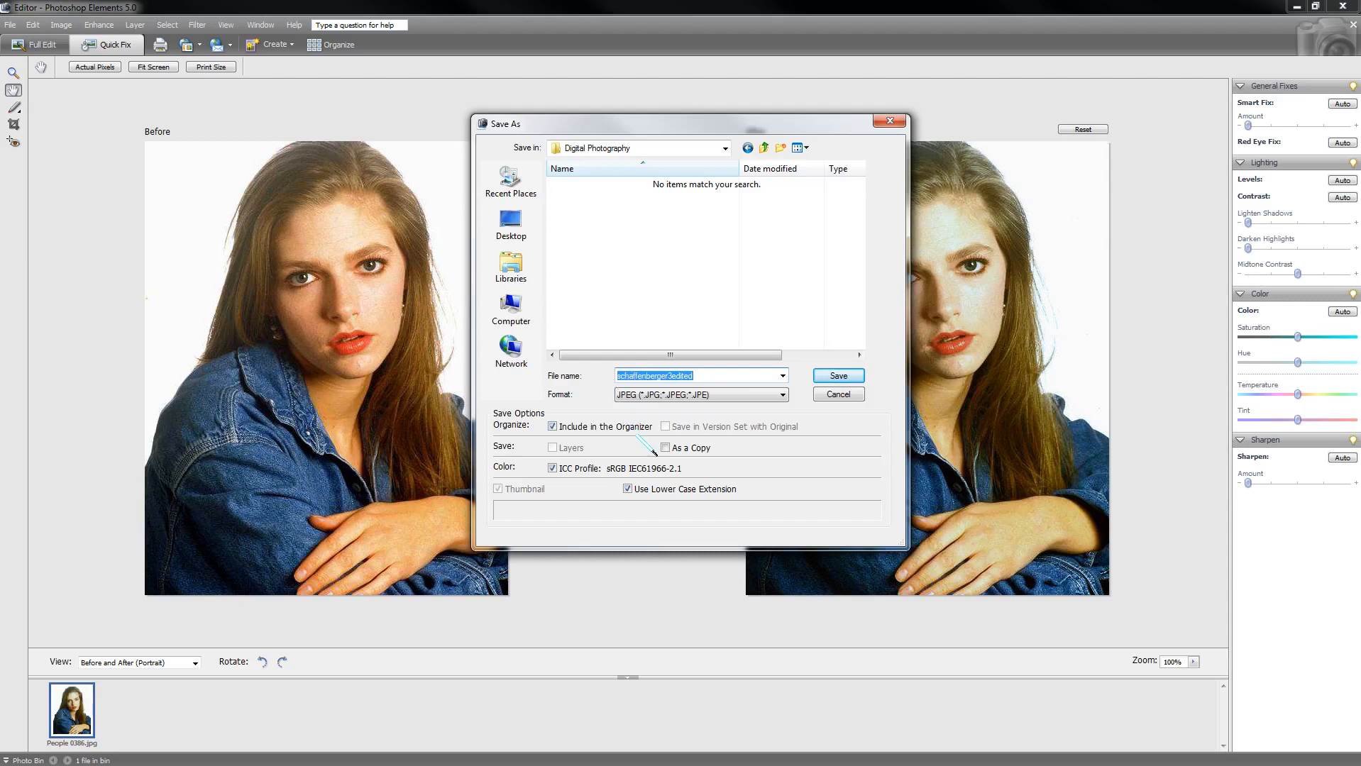